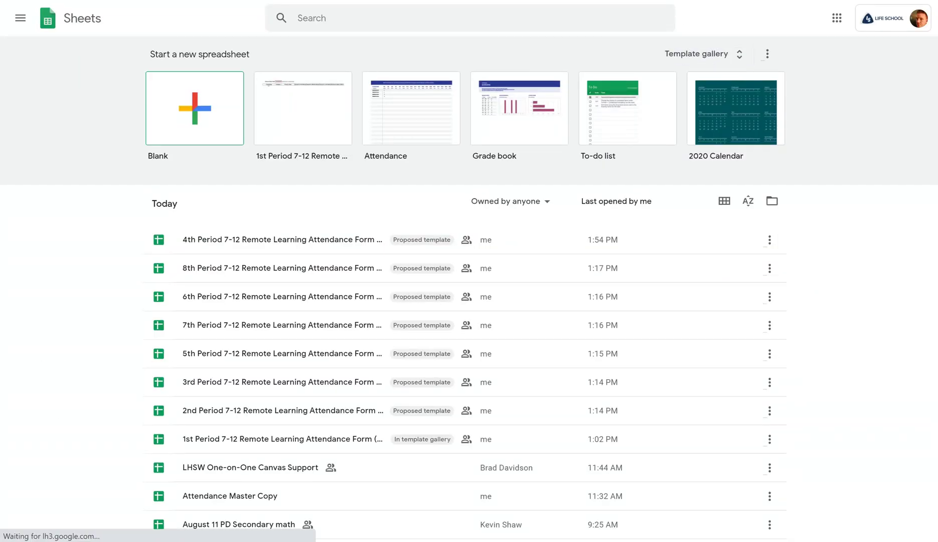
- Expand the Sheets template gallery to show the Life School templates
{"action": "left_click", "coordinate": [710, 55]}
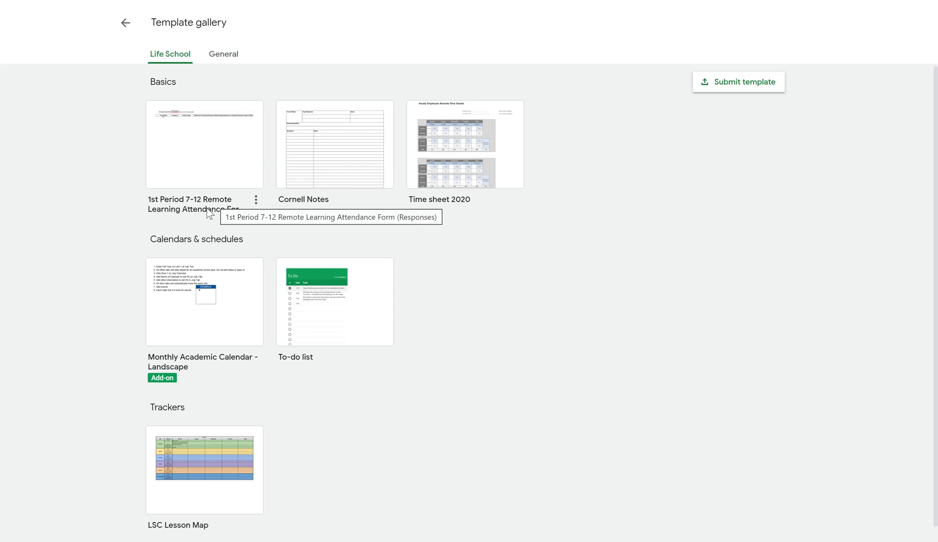
- Create a spreadsheet from the 1st Period attendance template and inspect the =filter formula in A4
{"action": "left_click", "coordinate": [210, 151]}
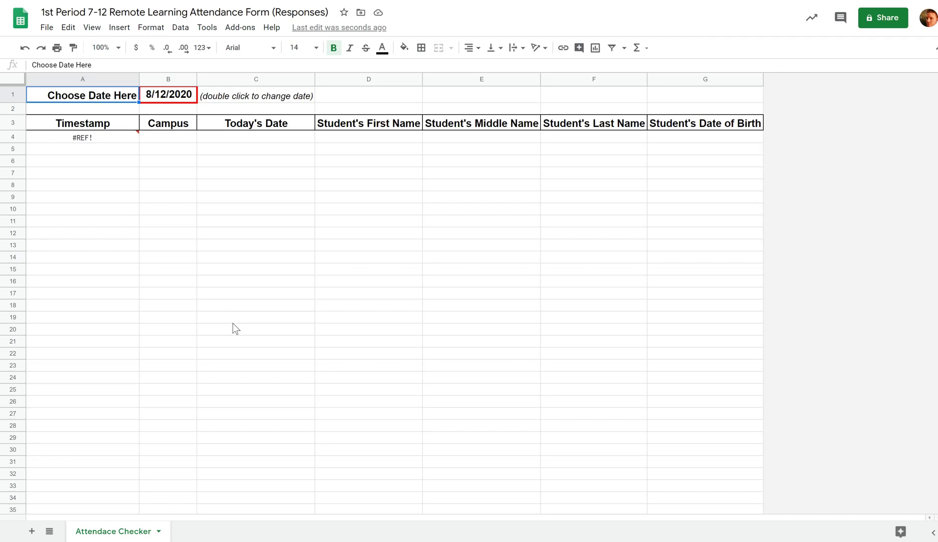
{"action": "left_click", "coordinate": [94, 136]}
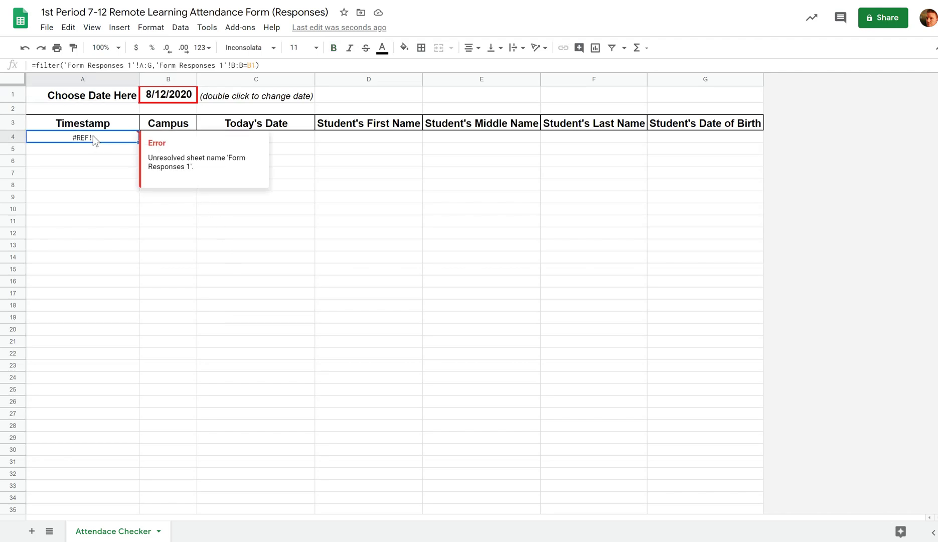
{"action": "left_click", "coordinate": [153, 244]}
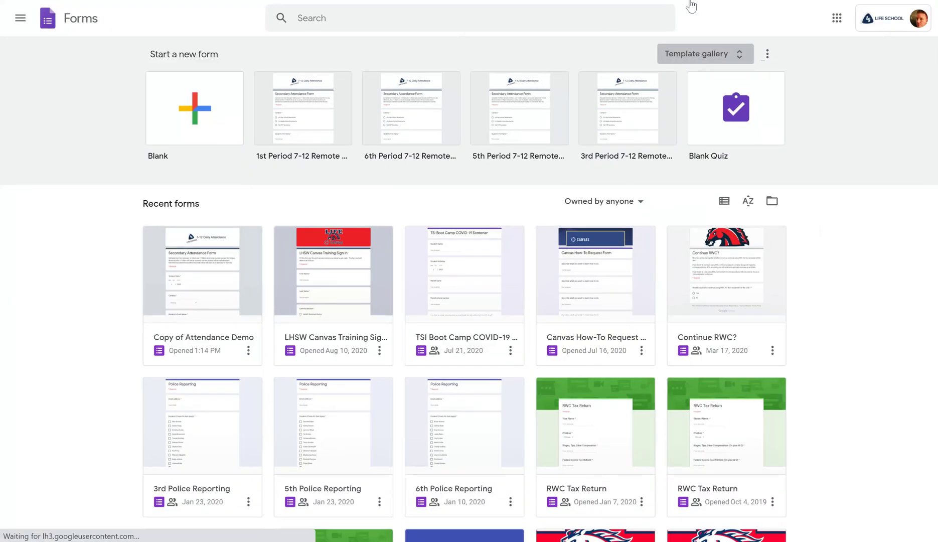
- Create a form from the 1st Period 7-12 Remote Learning Attendance Form template
{"action": "left_click", "coordinate": [693, 54]}
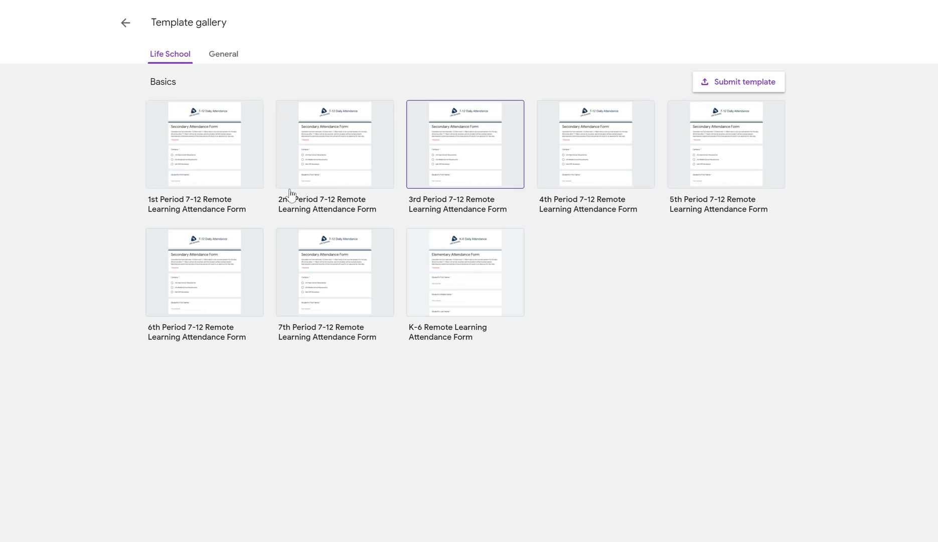
{"action": "left_click", "coordinate": [207, 144]}
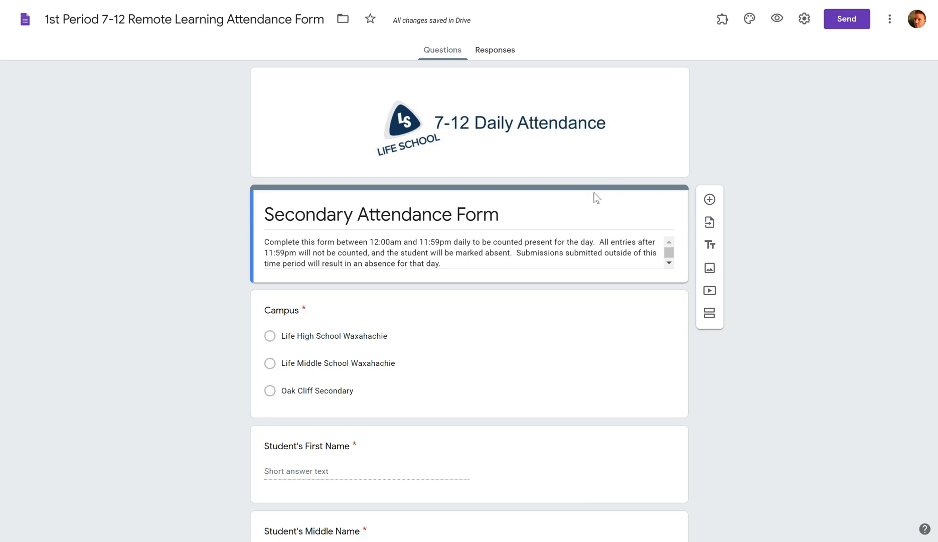
{"action": "scroll", "coordinate": [597, 197], "scroll_direction": "down", "scroll_amount": 3}
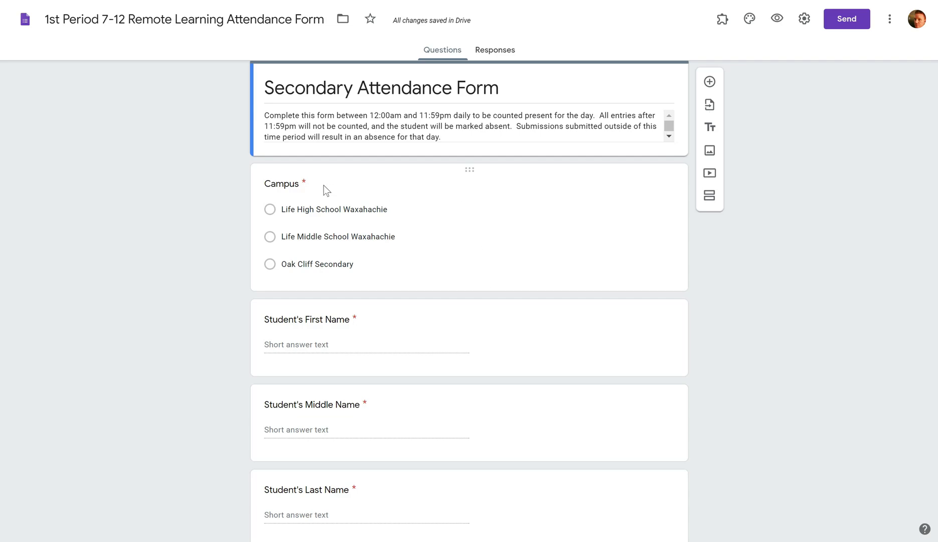
- Add a 'Today's Date' question with a date answer right below the Campus question
{"action": "left_click", "coordinate": [290, 183]}
{"action": "double_click", "coordinate": [290, 184]}
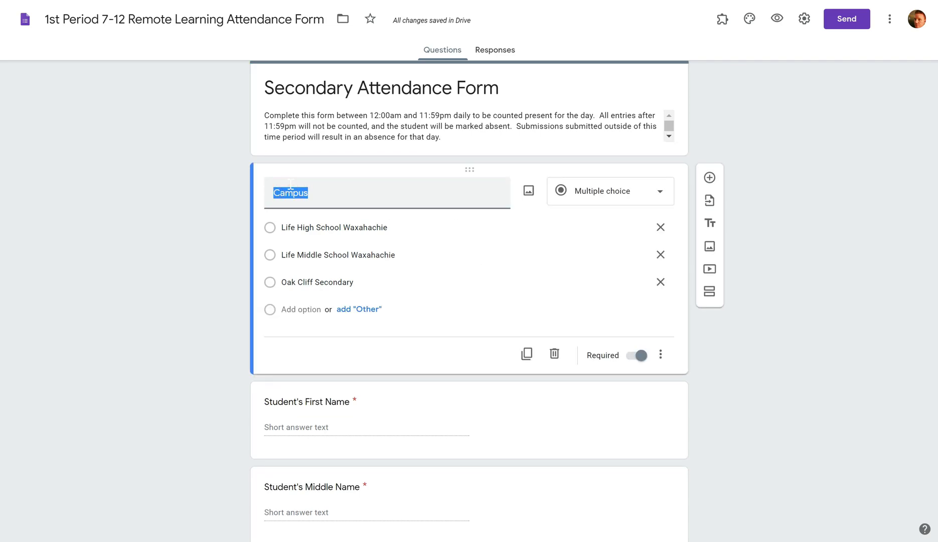
{"action": "left_click", "coordinate": [711, 181]}
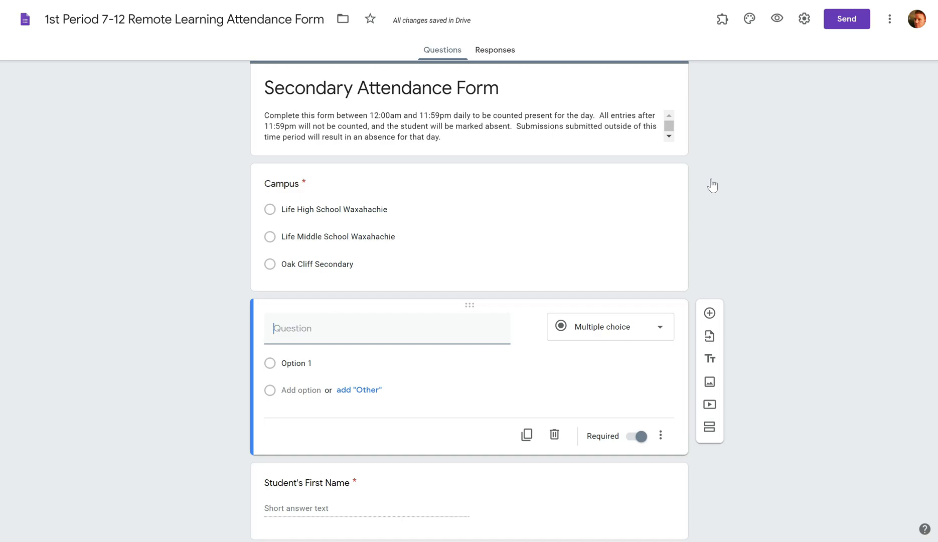
{"action": "type", "text": "Today's Date"}
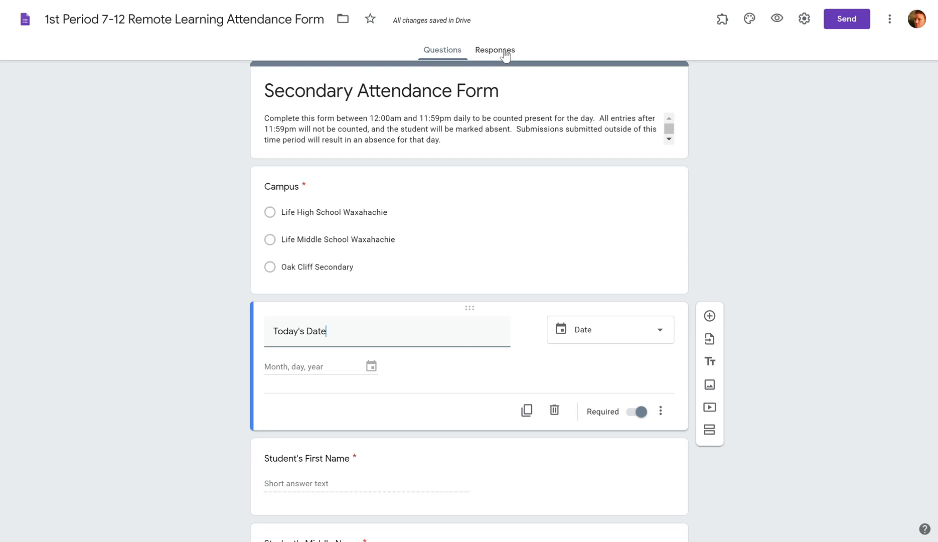
{"action": "scroll", "coordinate": [505, 56], "scroll_direction": "up", "scroll_amount": 10}
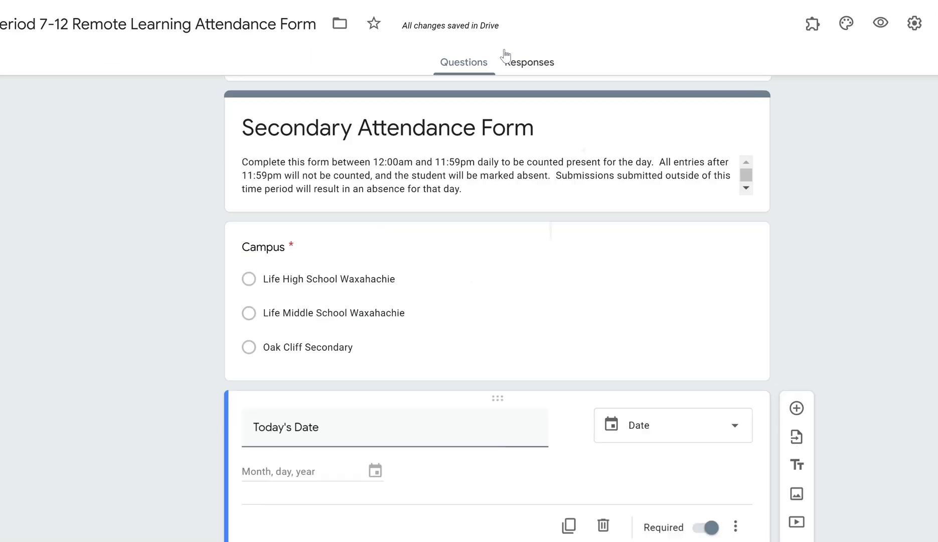
- From the Responses tab, choose to send responses to an existing spreadsheet
{"action": "left_click", "coordinate": [526, 63]}
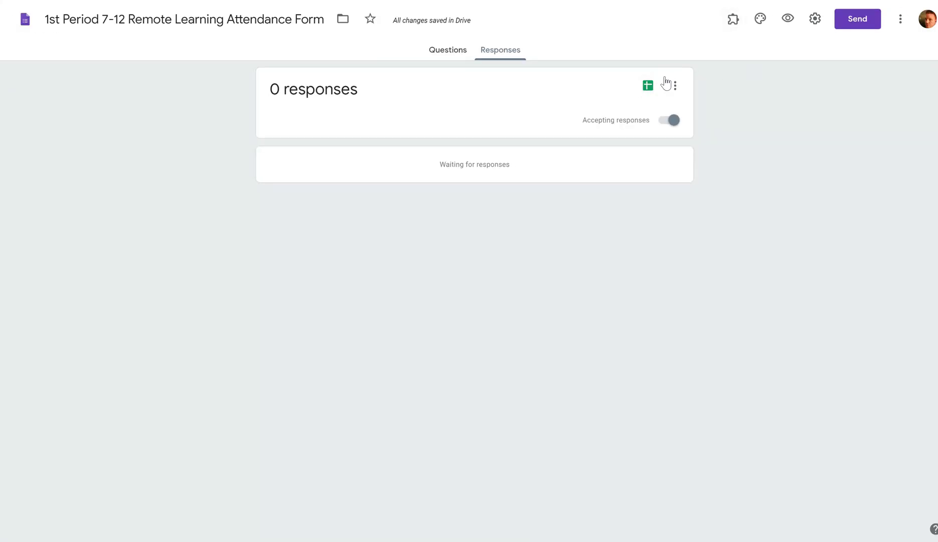
{"action": "left_click", "coordinate": [648, 90]}
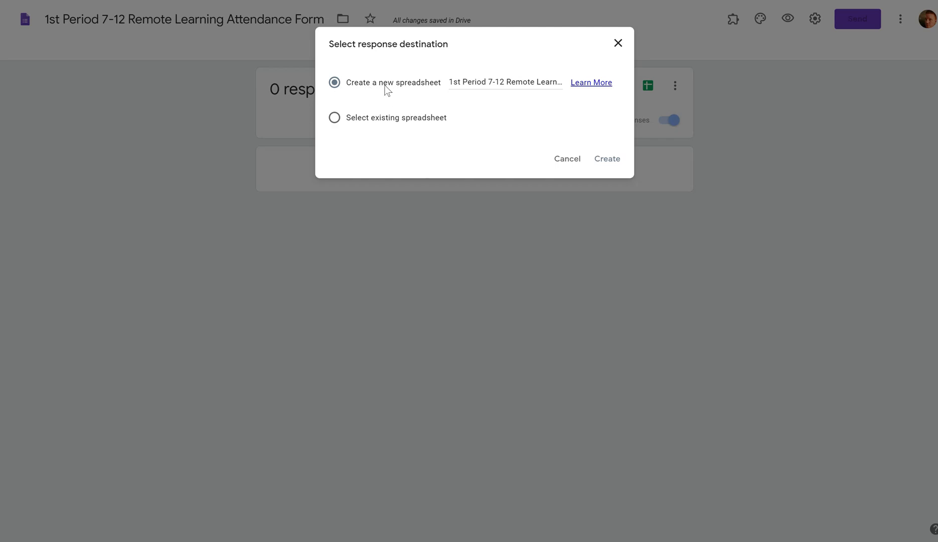
{"action": "left_click", "coordinate": [334, 125]}
{"action": "left_click", "coordinate": [610, 160]}
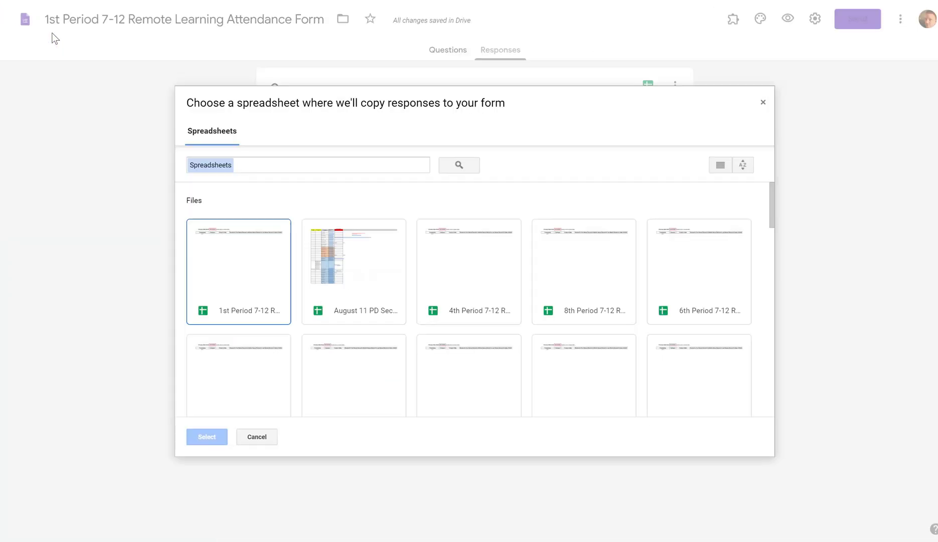
- Choose the '1st Period 7-12 Remote Learning Attendance Form (Responses)' spreadsheet as the response destination
{"action": "left_click", "coordinate": [228, 308]}
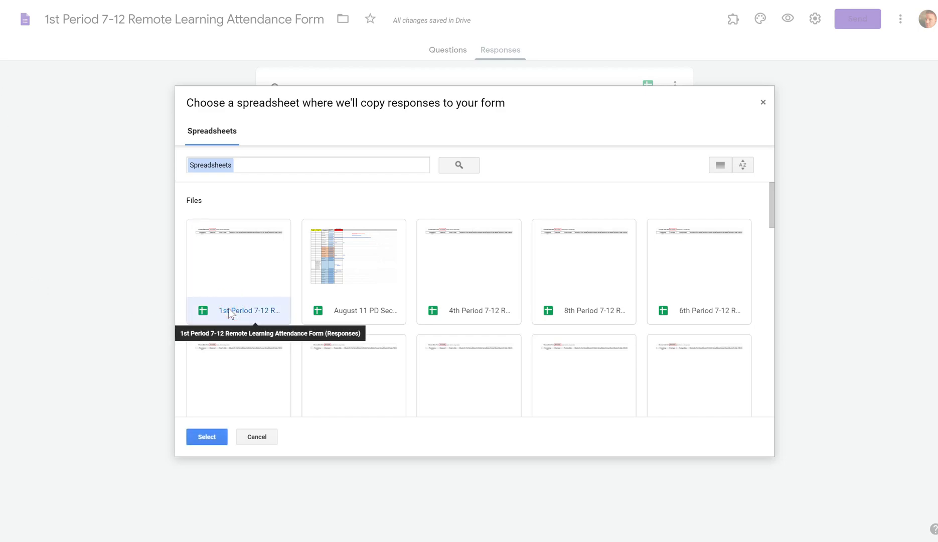
{"action": "left_click", "coordinate": [208, 437]}
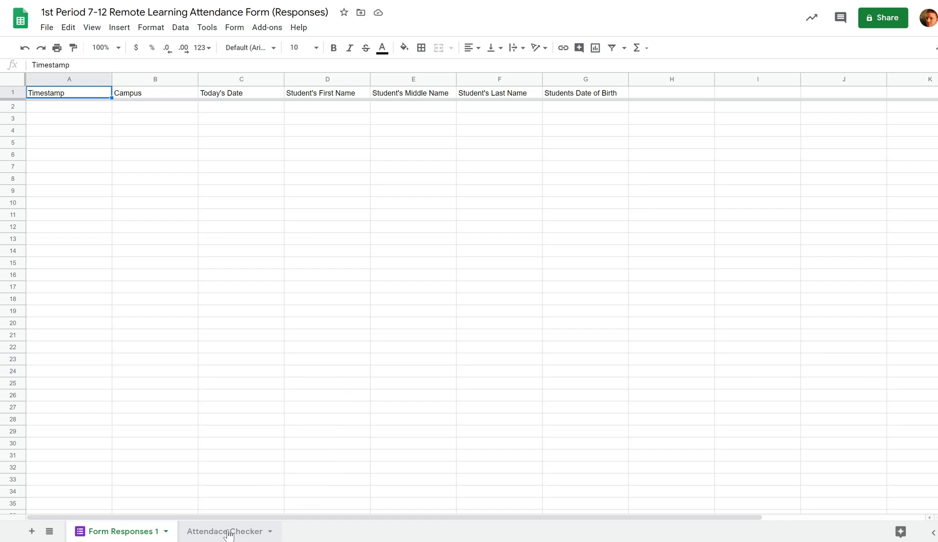
- Move the Attendace Checker tab to the front and re-commit the =filter formula in A4
{"action": "left_click_drag", "start_coordinate": [228, 533], "coordinate": [97, 536]}
{"action": "left_click_drag", "start_coordinate": [97, 535], "coordinate": [113, 520]}
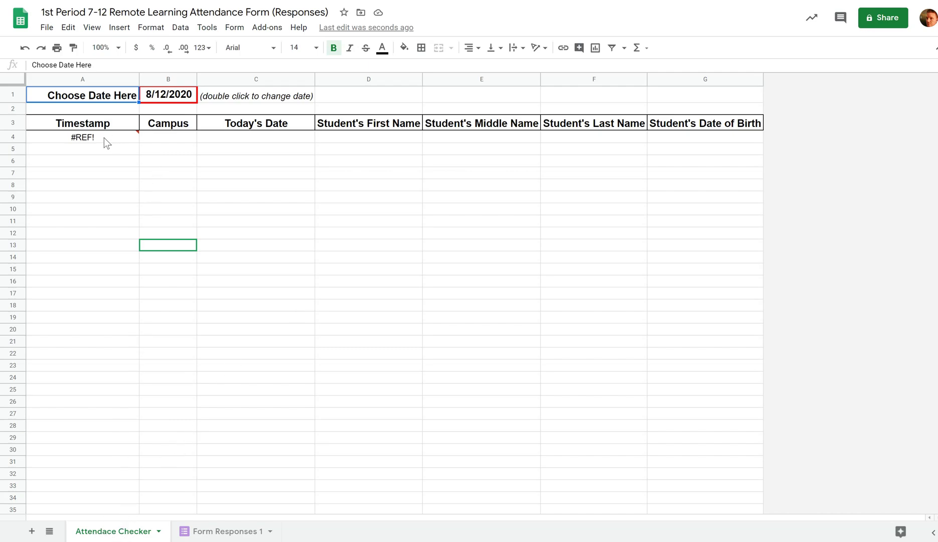
{"action": "mouse_move", "coordinate": [92, 143]}
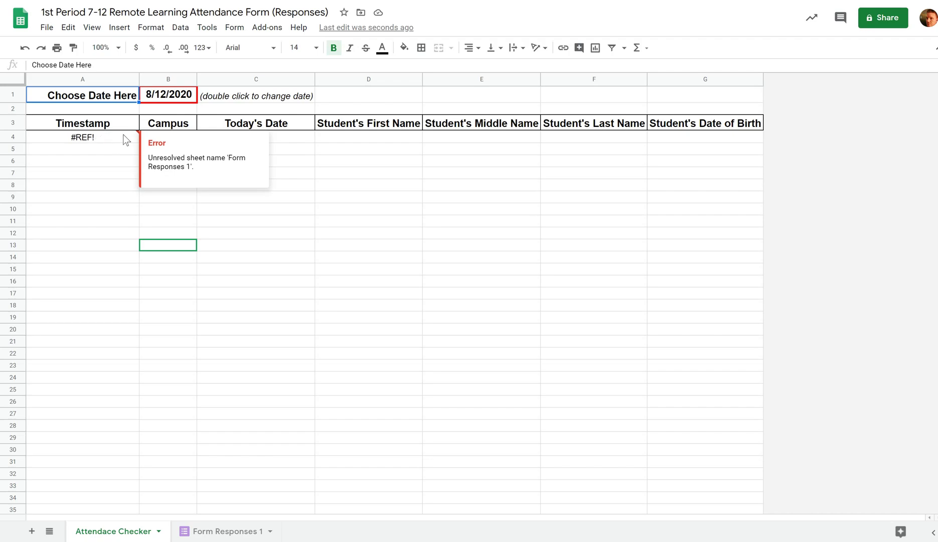
{"action": "left_click", "coordinate": [111, 138]}
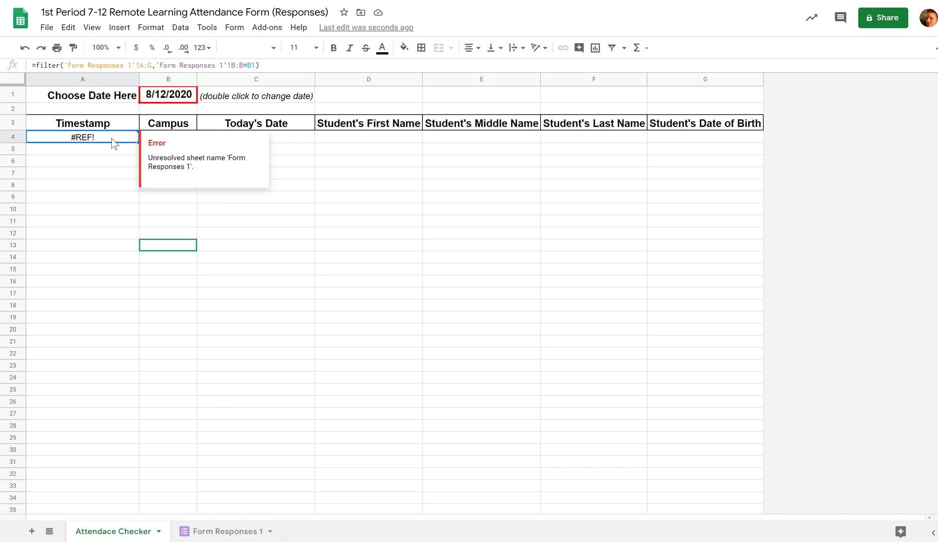
{"action": "double_click", "coordinate": [112, 138]}
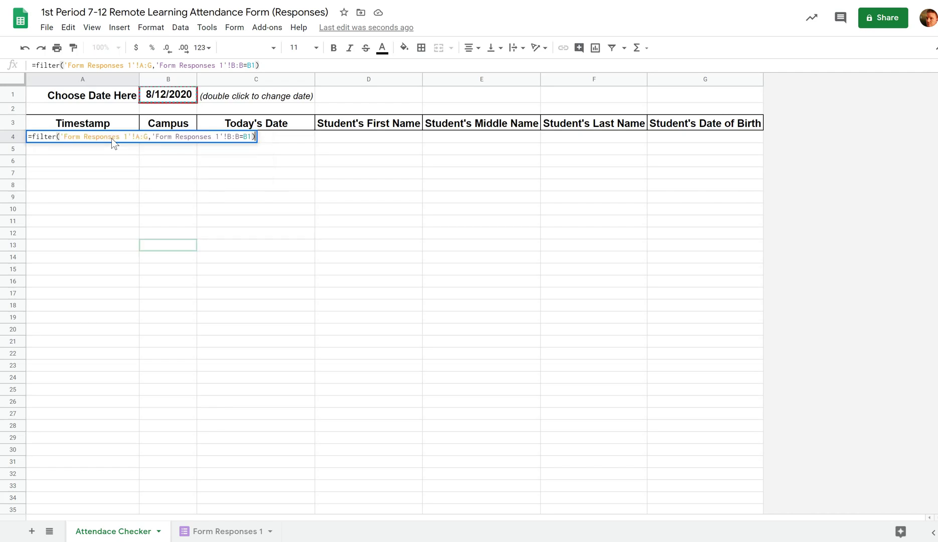
{"action": "key", "text": "Return"}
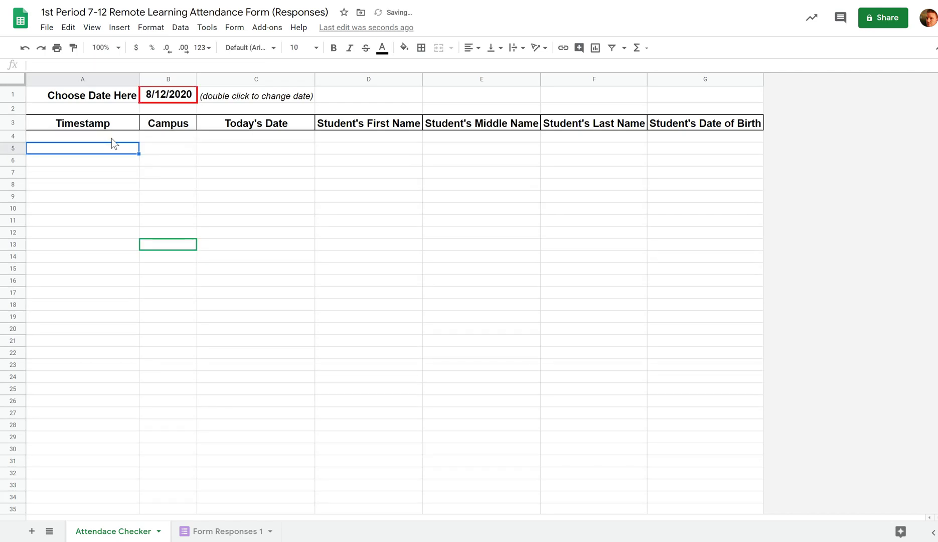
{"action": "mouse_move", "coordinate": [84, 138]}
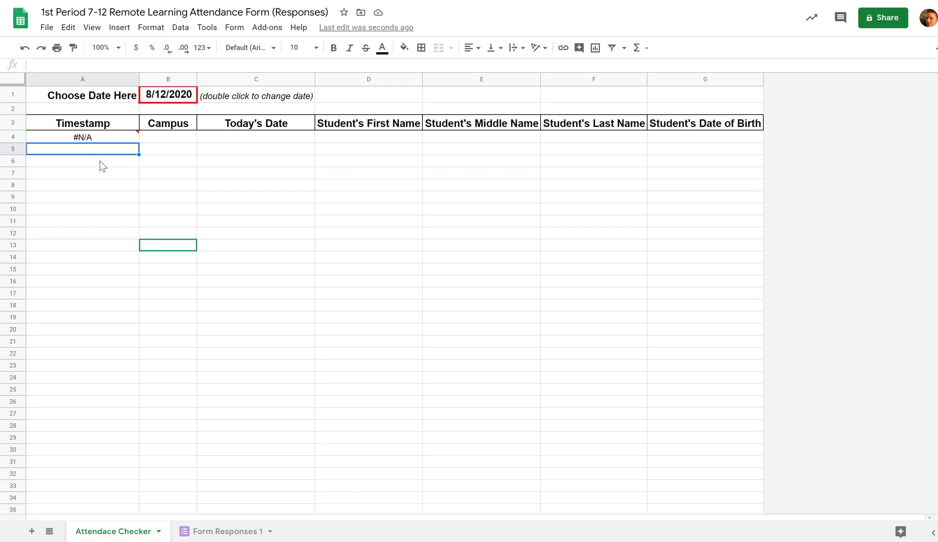
{"action": "left_click", "coordinate": [100, 161]}
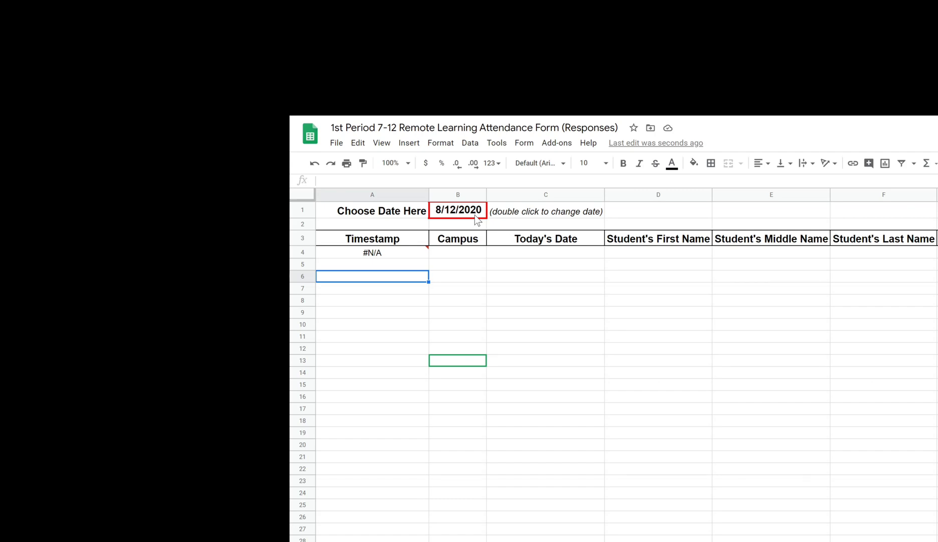
- Use the B1 date picker to set the chosen date to 8/11/2020
{"action": "double_click", "coordinate": [468, 213]}
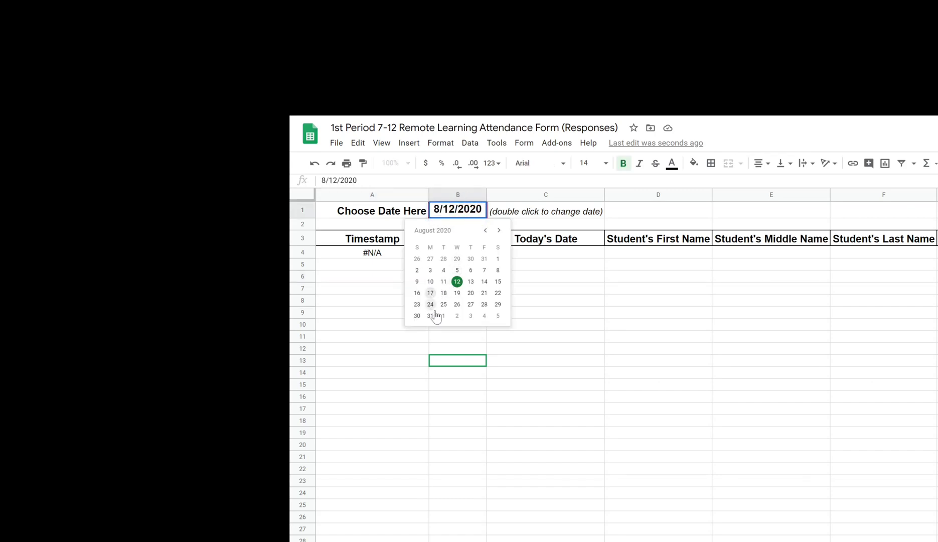
{"action": "left_click", "coordinate": [457, 293]}
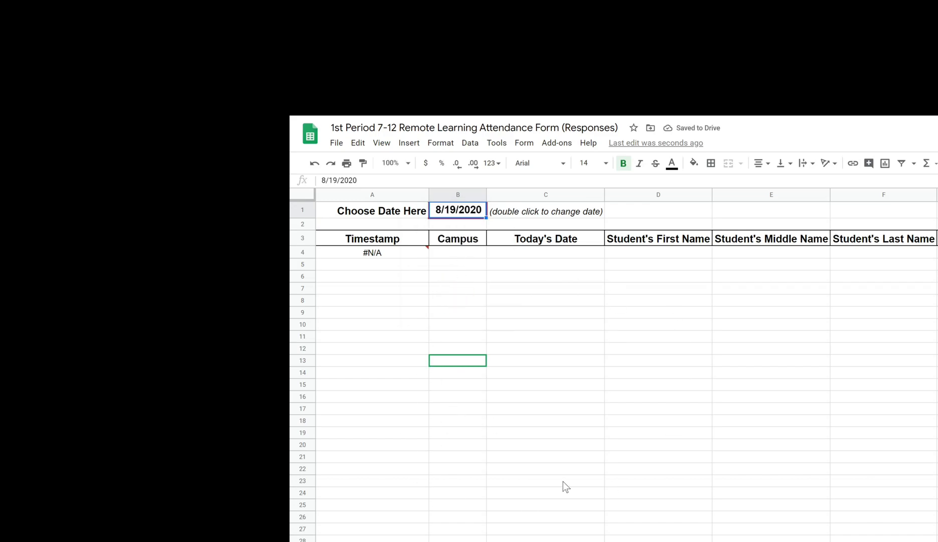
{"action": "double_click", "coordinate": [471, 212]}
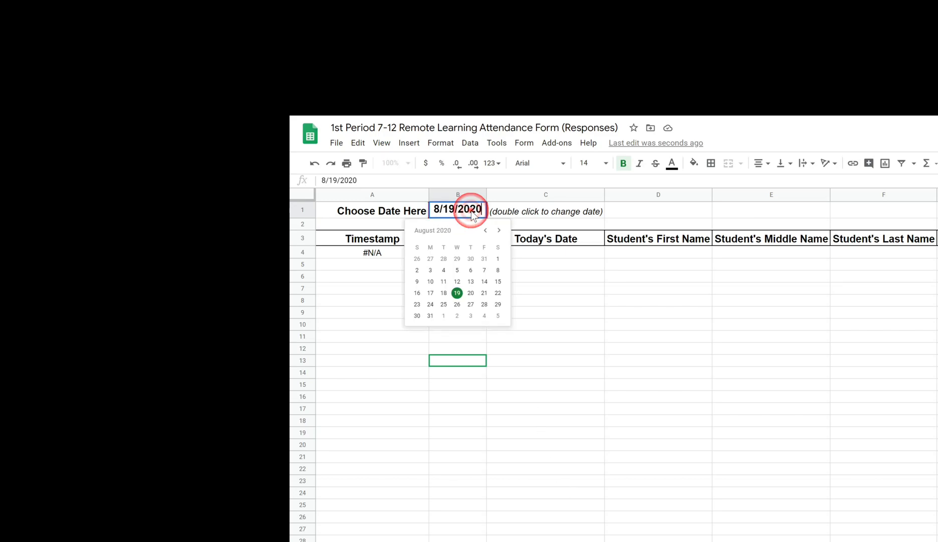
{"action": "left_click", "coordinate": [444, 282]}
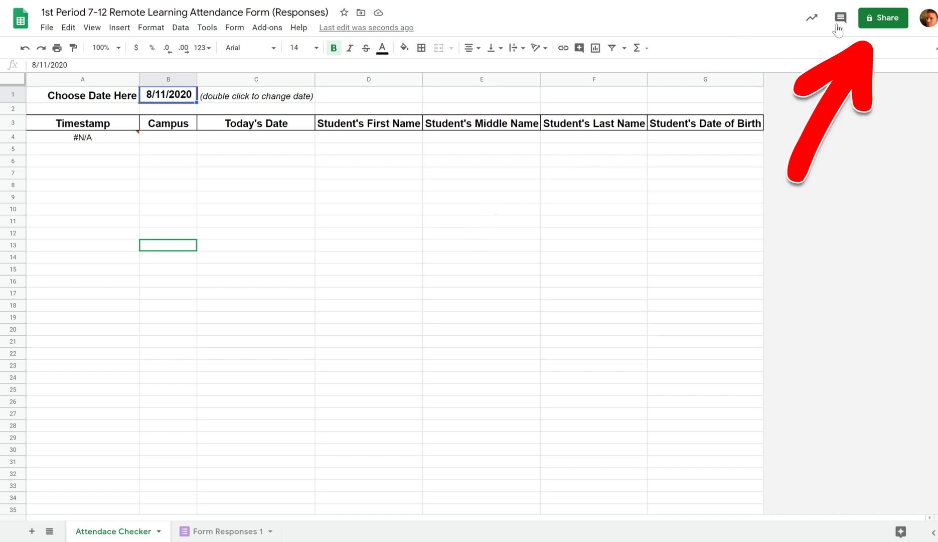
- Share the spreadsheet with the colleague's address as Editor and send the invitation
{"action": "left_click", "coordinate": [886, 20]}
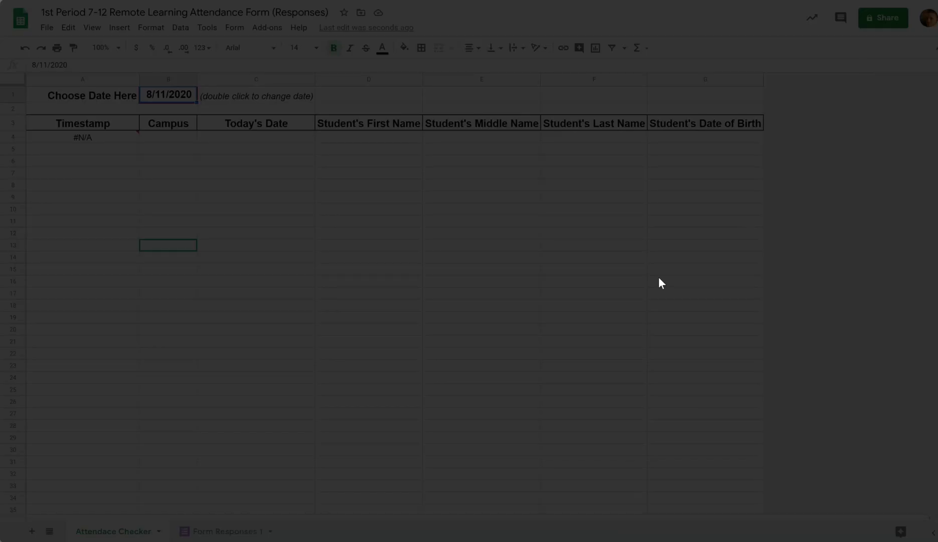
{"action": "left_click", "coordinate": [409, 219]}
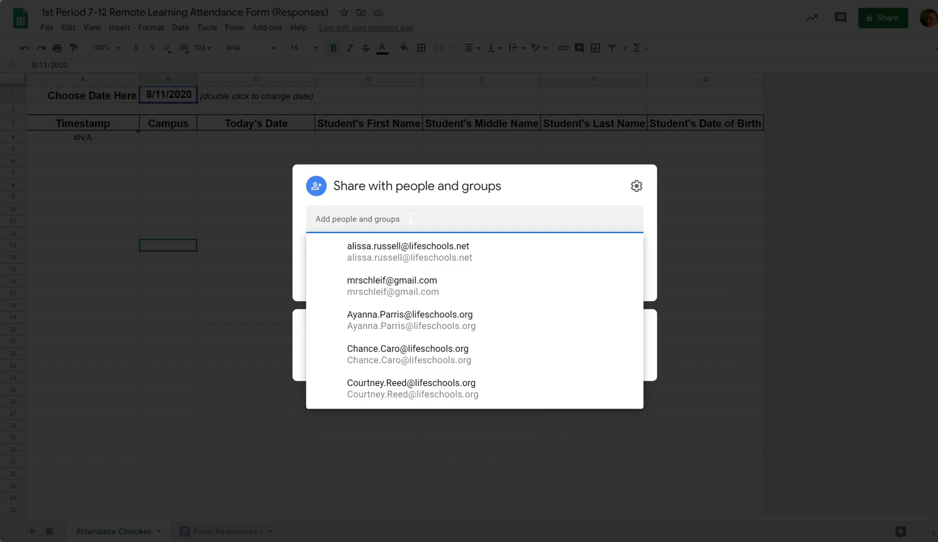
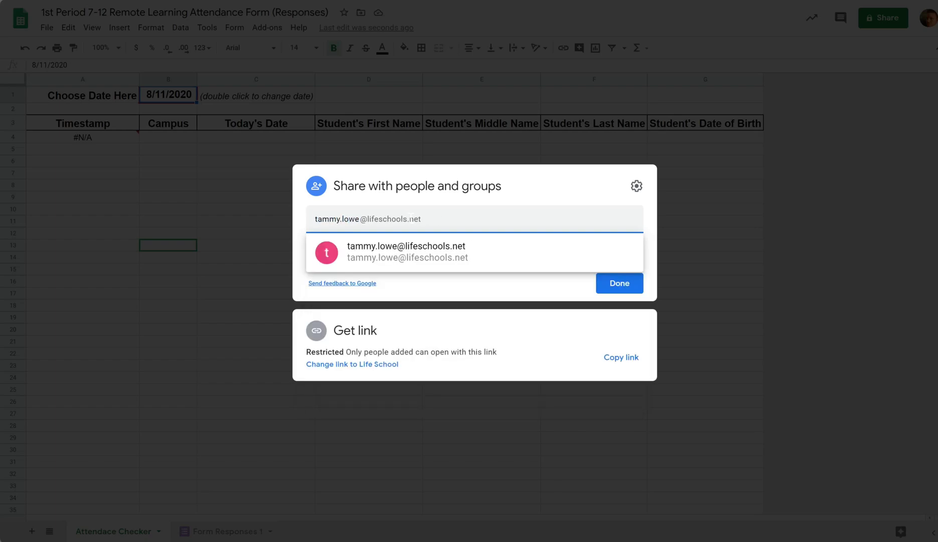
{"action": "key", "text": "Return"}
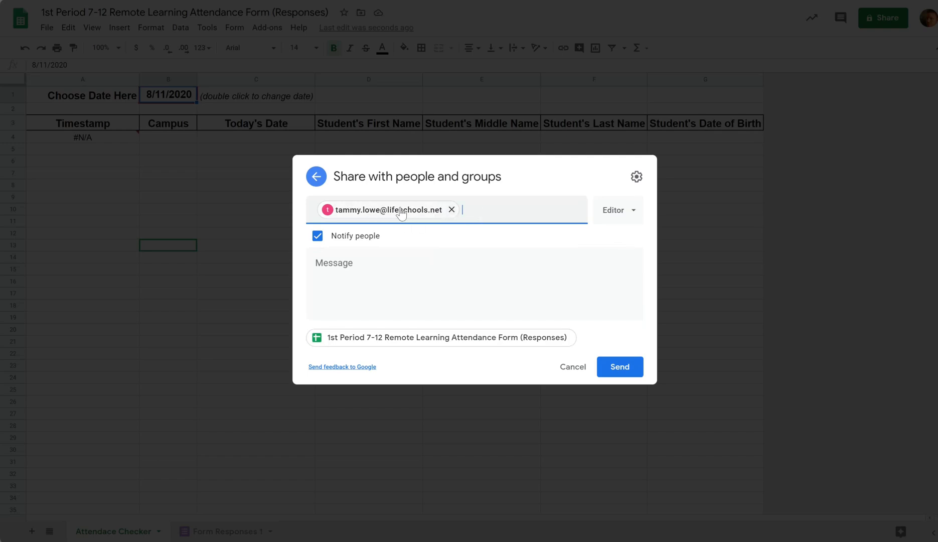
{"action": "left_click", "coordinate": [622, 210]}
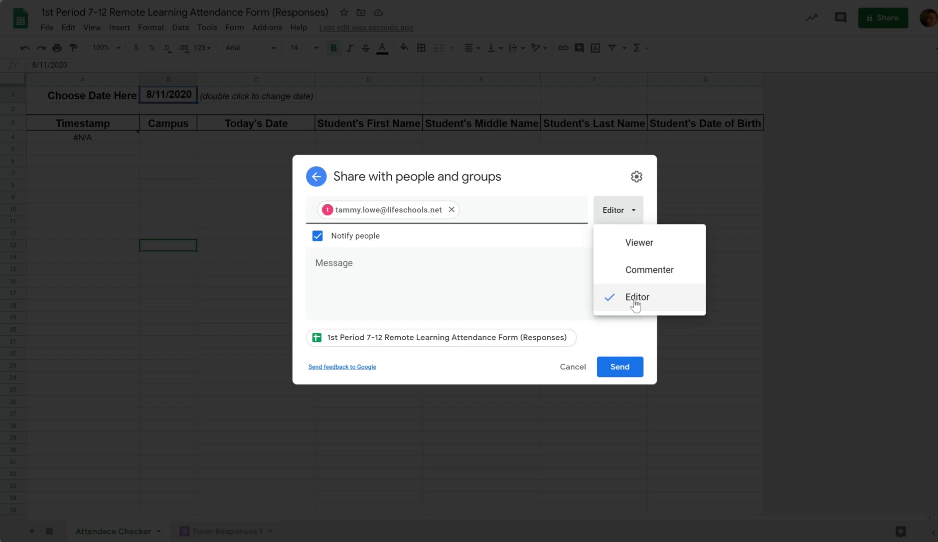
{"action": "left_click", "coordinate": [635, 303]}
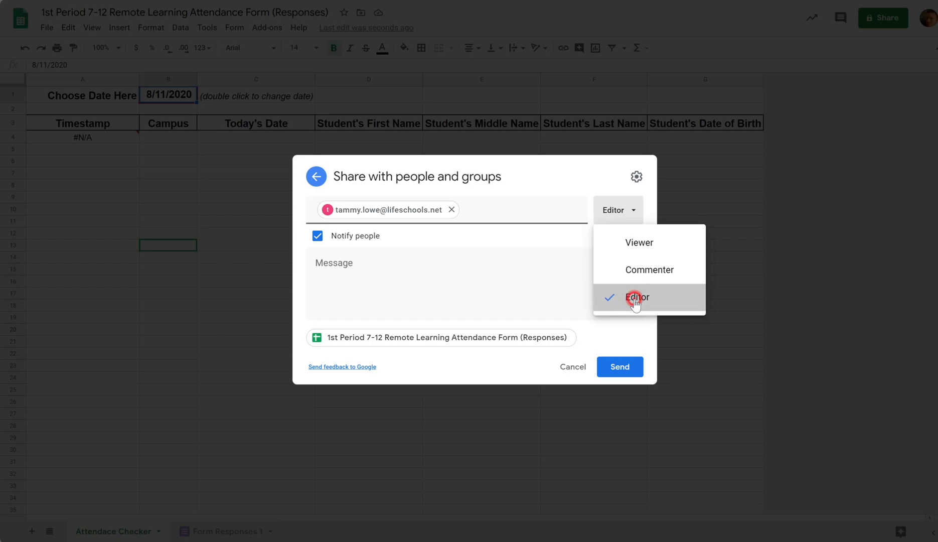
{"action": "left_click", "coordinate": [620, 367]}
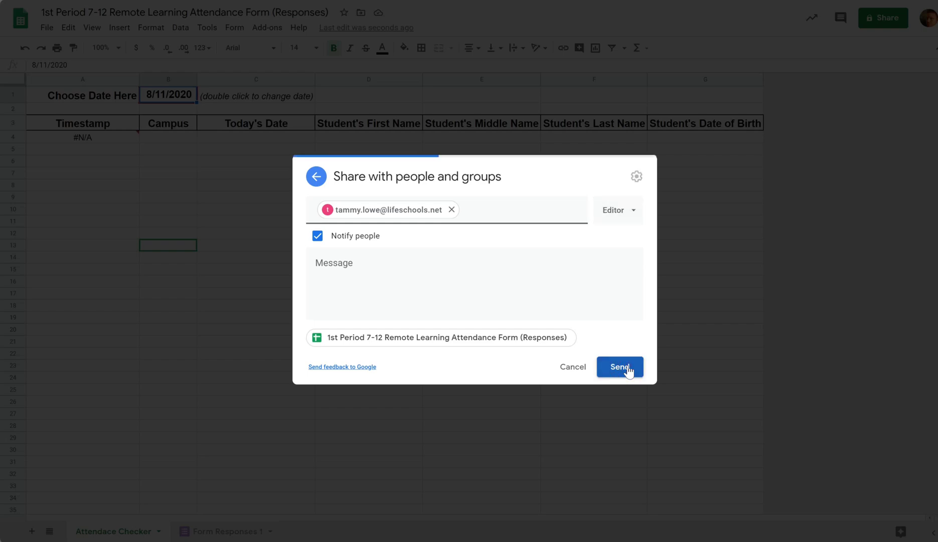